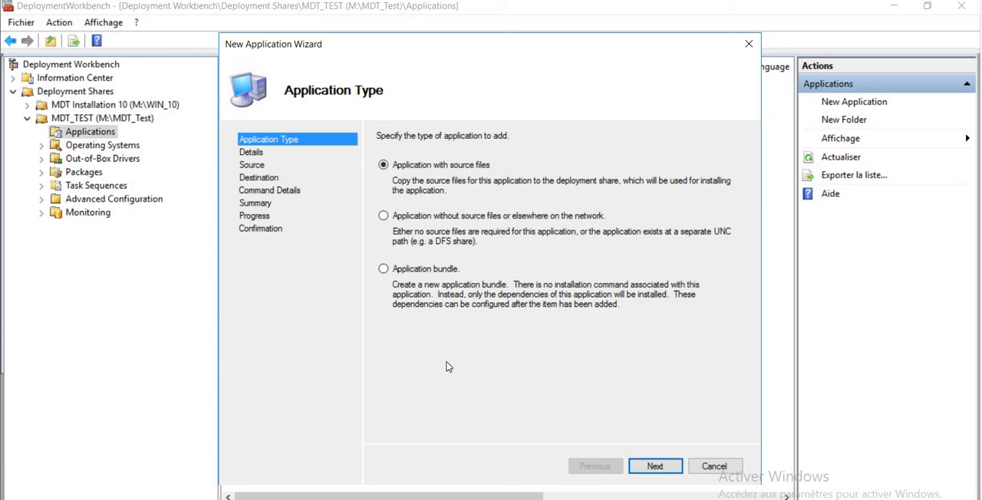
# Set up a new application with source files, named cleanstartmenu, version 2.0
pyautogui.click(655, 467)
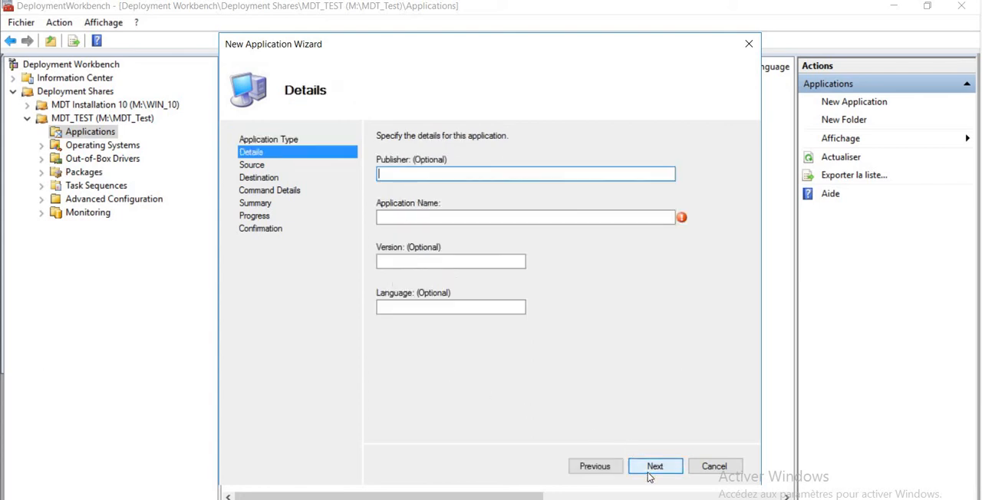
pyautogui.click(537, 220)
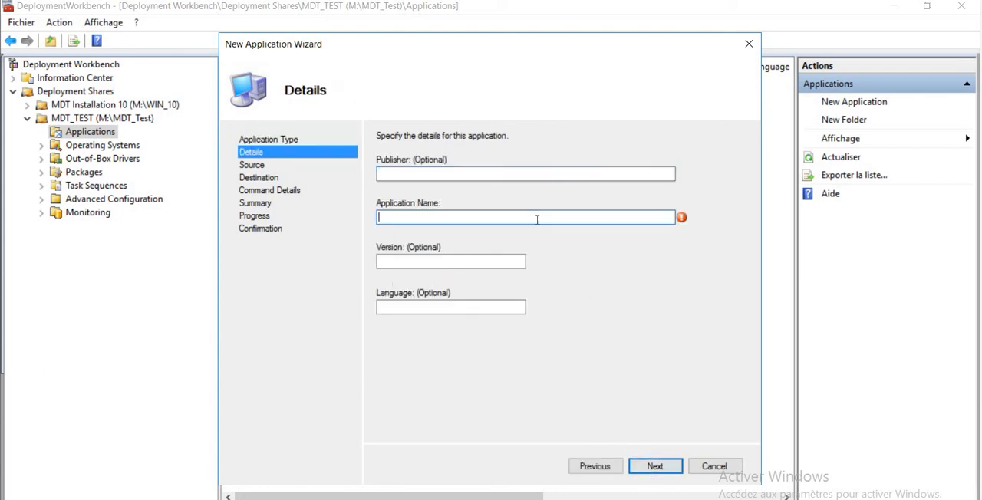
pyautogui.write('c')
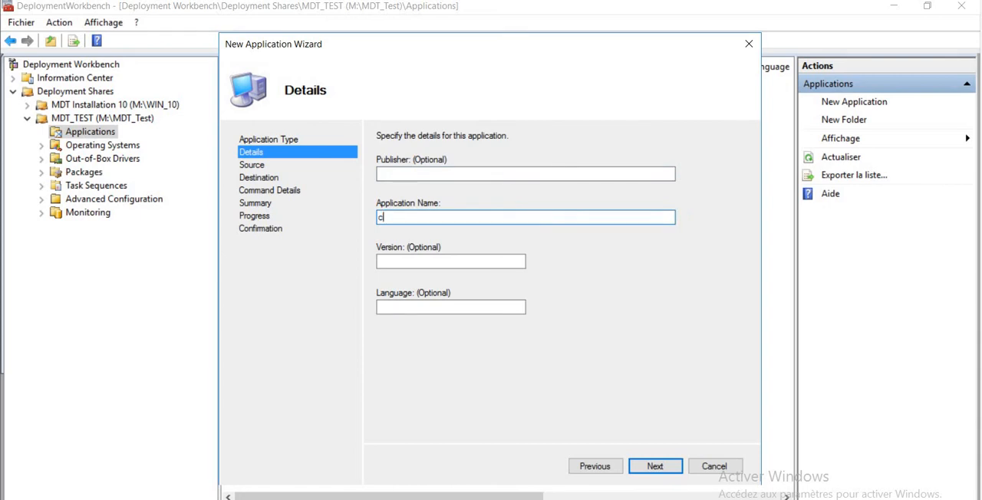
pyautogui.write('leanstartmenu')
pyautogui.click(469, 256)
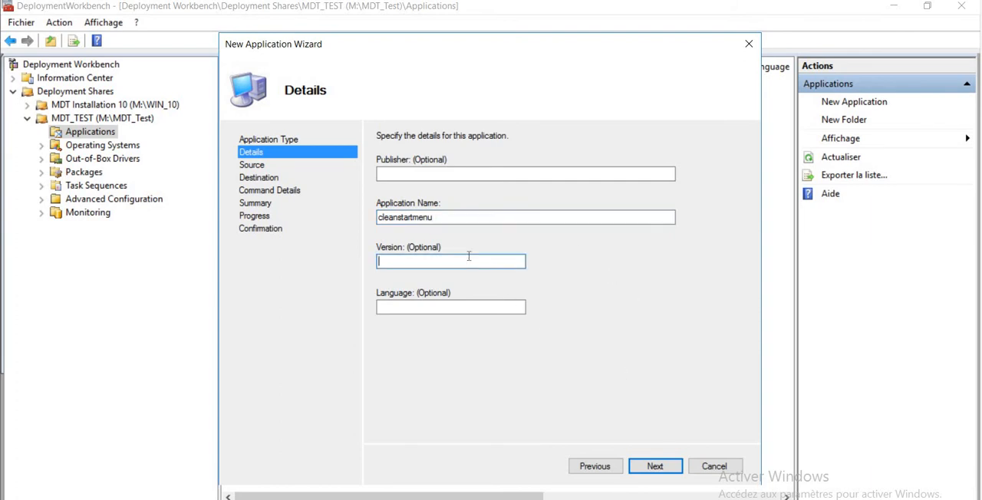
pyautogui.write('2.0')
pyautogui.click(650, 468)
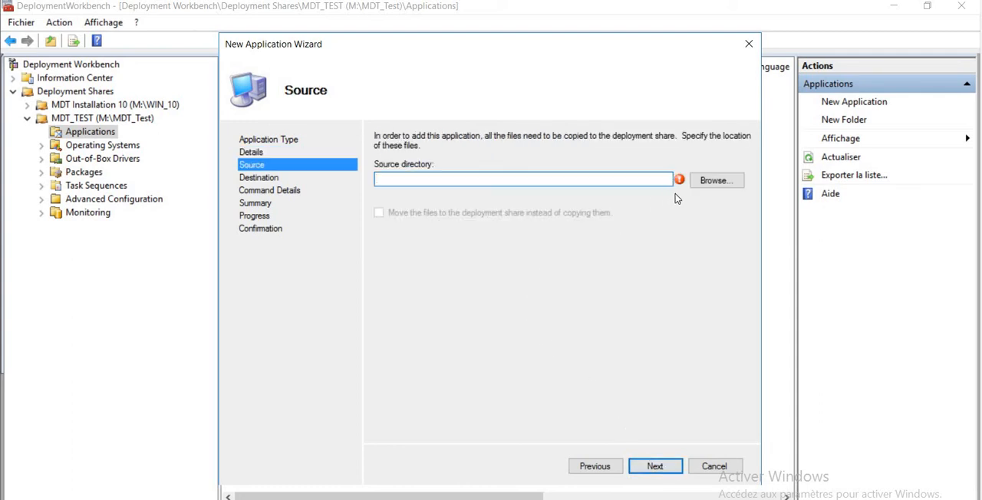
# Set the application's source directory to M:\Temp_App and accept the proposed destination directory name
pyautogui.click(707, 183)
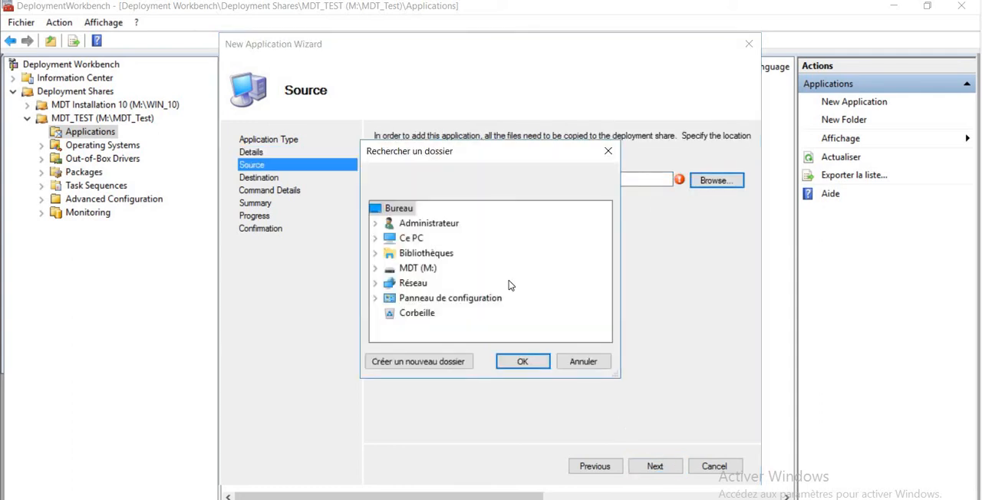
pyautogui.click(377, 267)
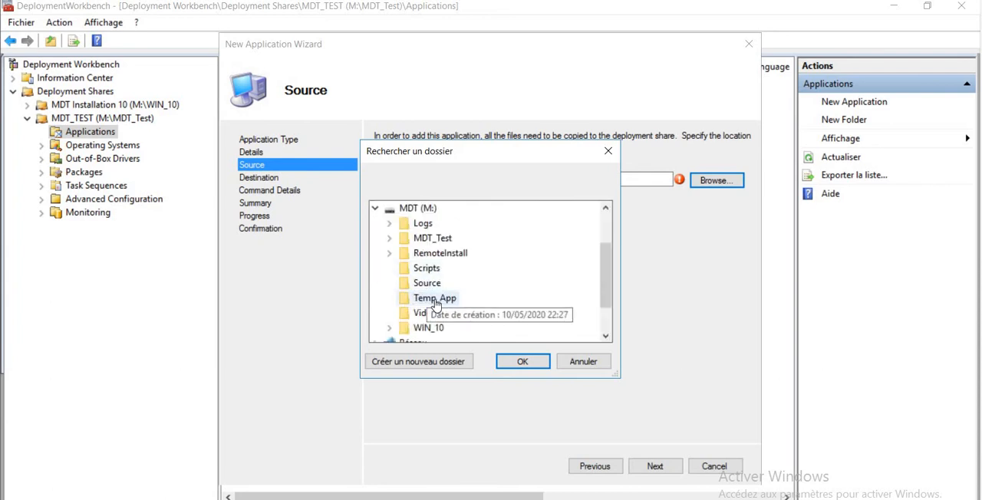
pyautogui.click(434, 297)
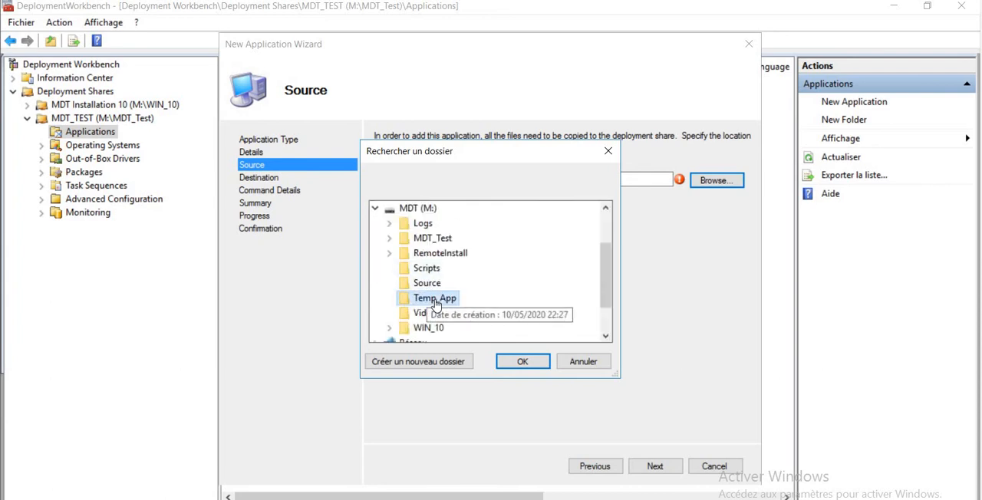
pyautogui.click(521, 364)
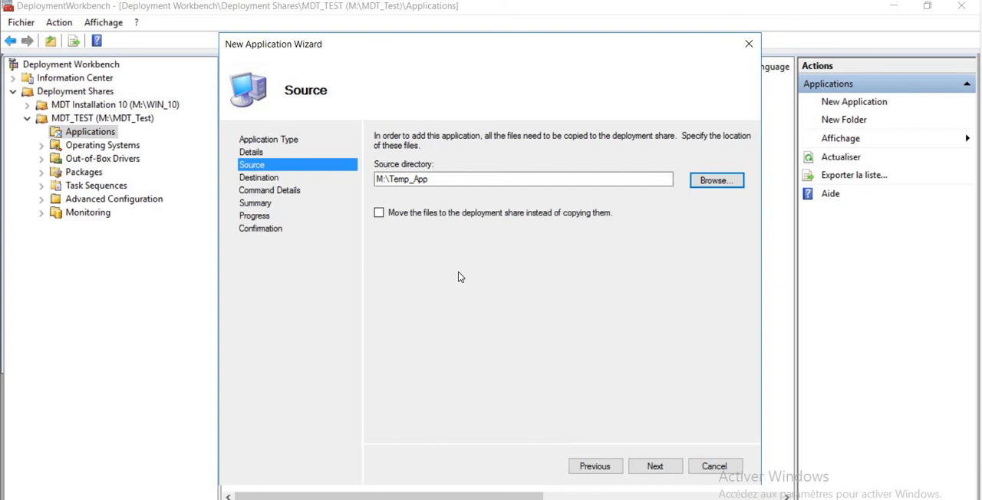
pyautogui.click(653, 468)
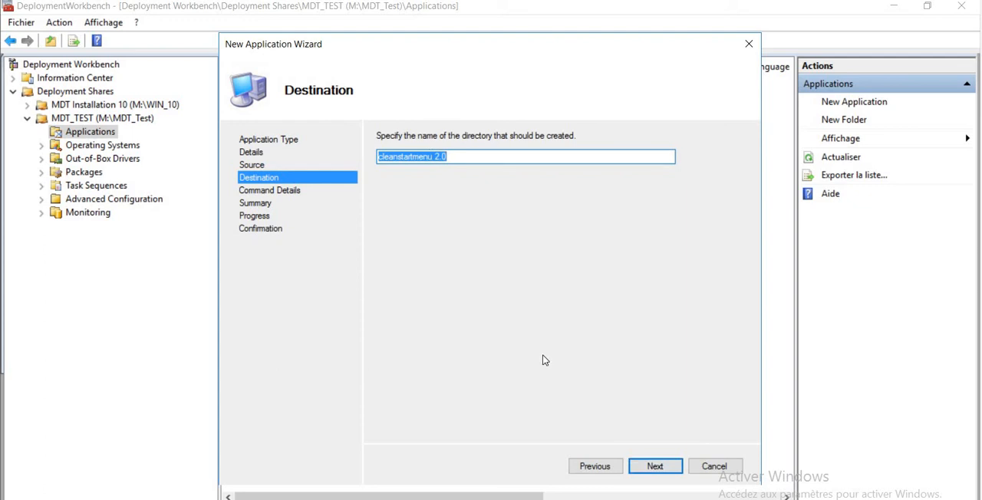
pyautogui.click(647, 469)
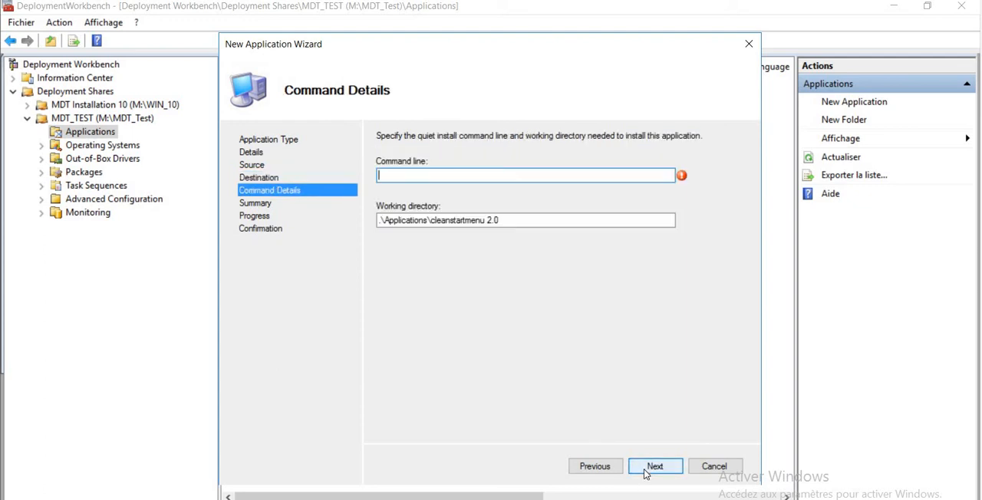
# Enter a placeholder word as the command line and finish creating the application with the proposed working directory
pyautogui.write('a')
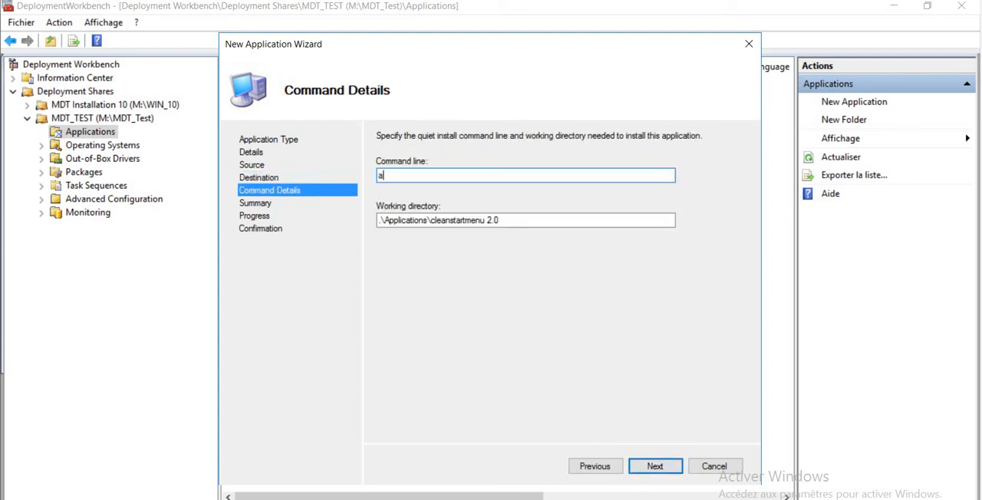
pyautogui.write('xel')
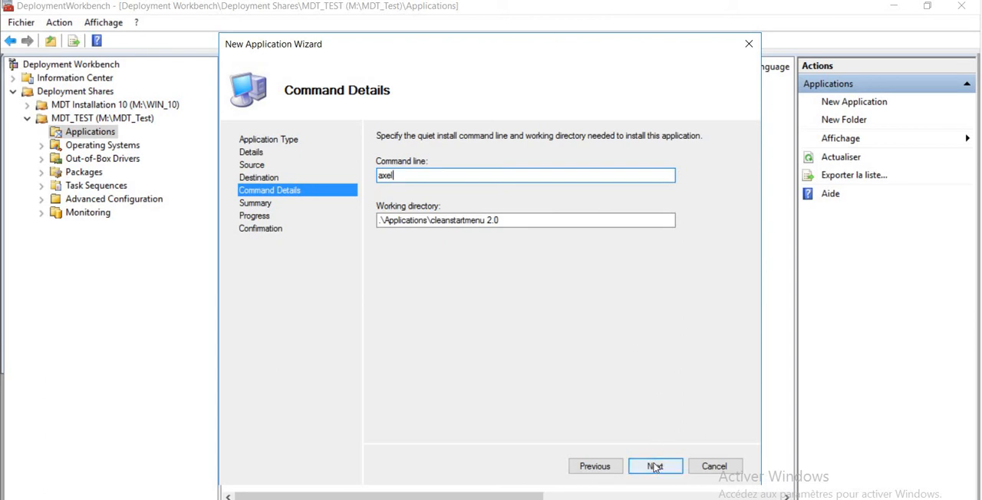
pyautogui.click(655, 467)
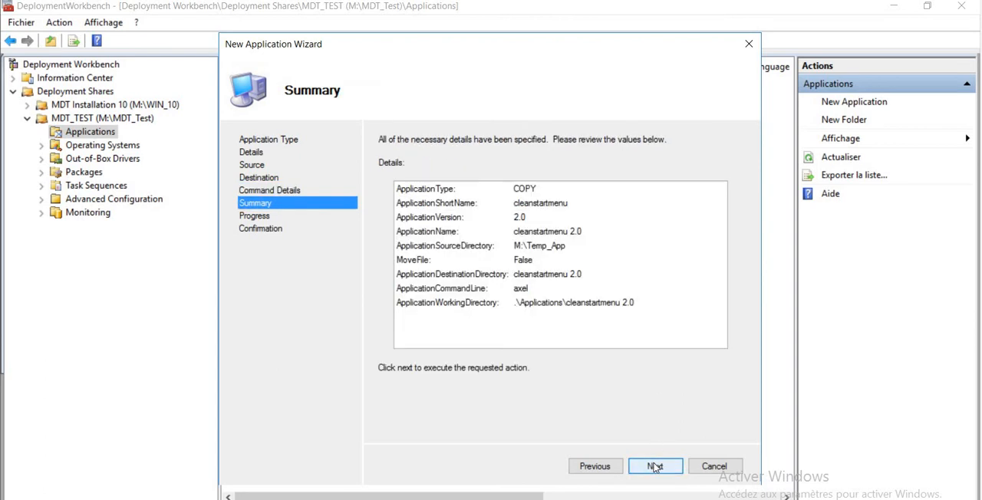
pyautogui.click(655, 466)
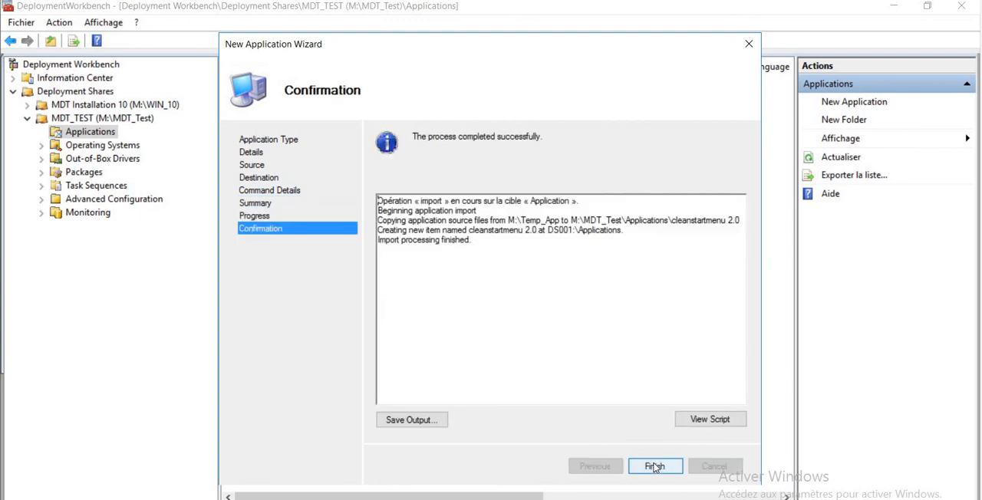
pyautogui.click(654, 466)
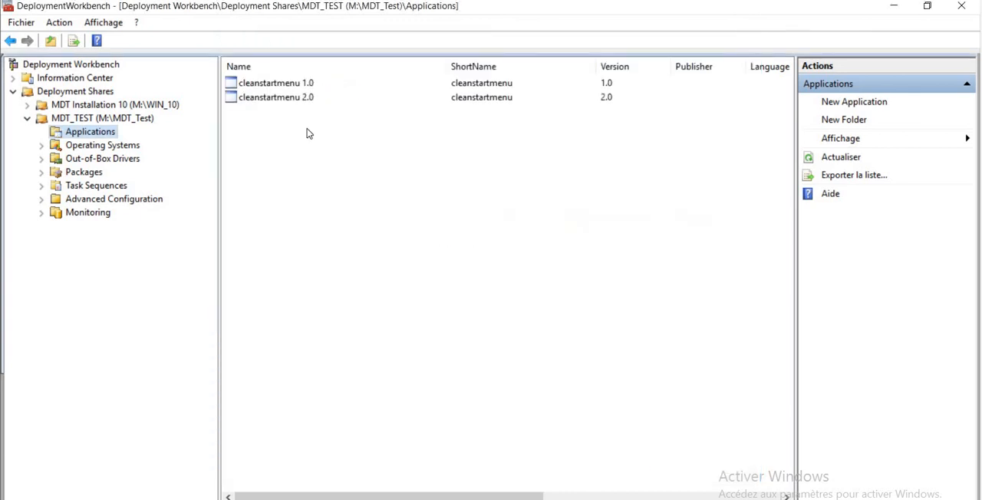
# Replace the quiet install command of cleanstartmenu 2.0 with "powershell -executionpolicy bypass -file ClearStartMenu.ps1" and save its properties
pyautogui.doubleClick(273, 99)
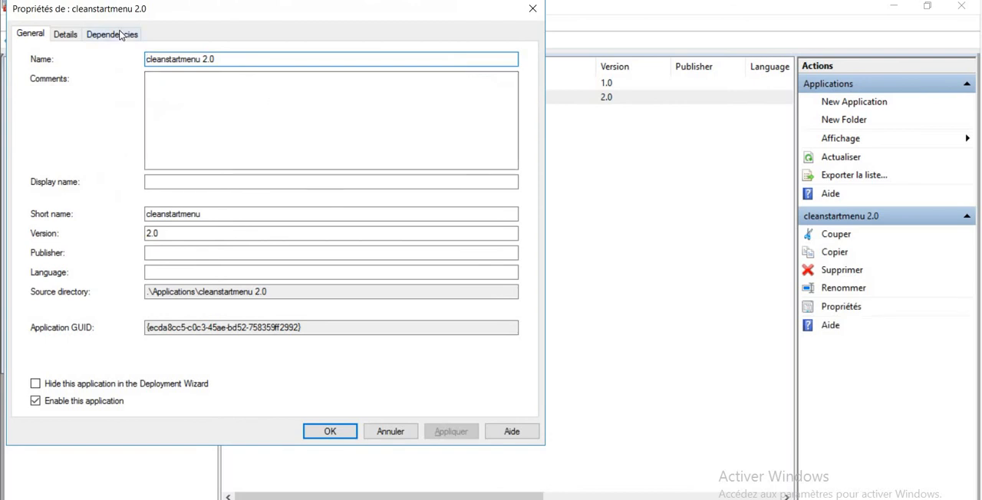
pyautogui.click(69, 35)
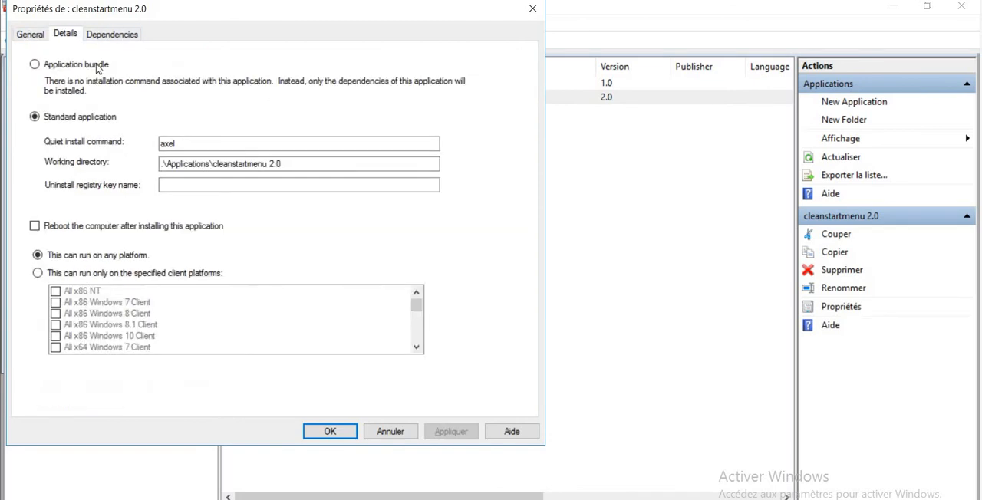
pyautogui.click(202, 143)
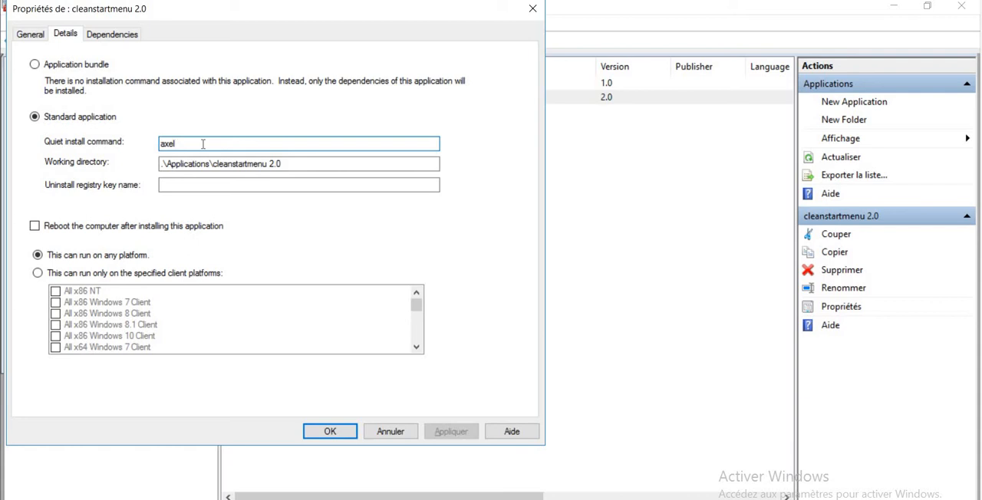
pyautogui.press('BackSpace')
pyautogui.press('BackSpace')
pyautogui.press('BackSpace')
pyautogui.press('BackSpace')
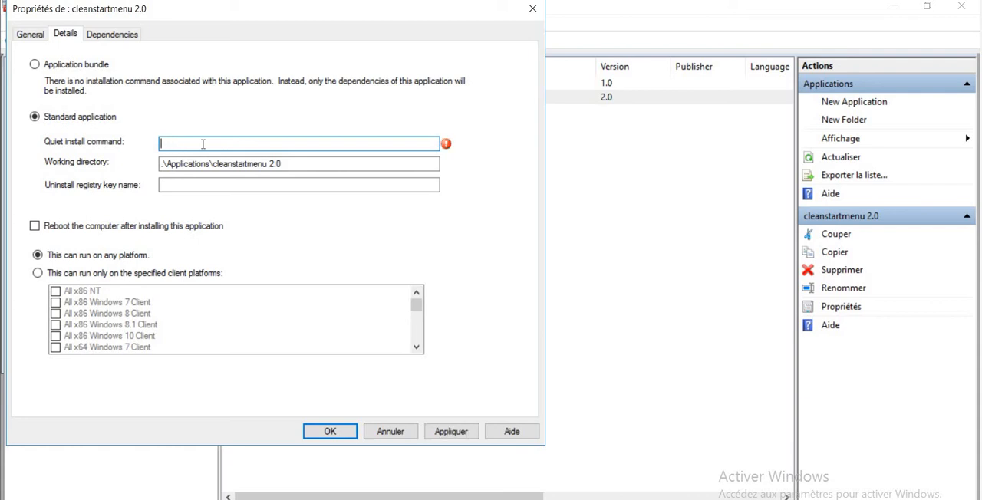
pyautogui.write('powershell -executionpolicy bypass -file ClearStartMenu.ps1')
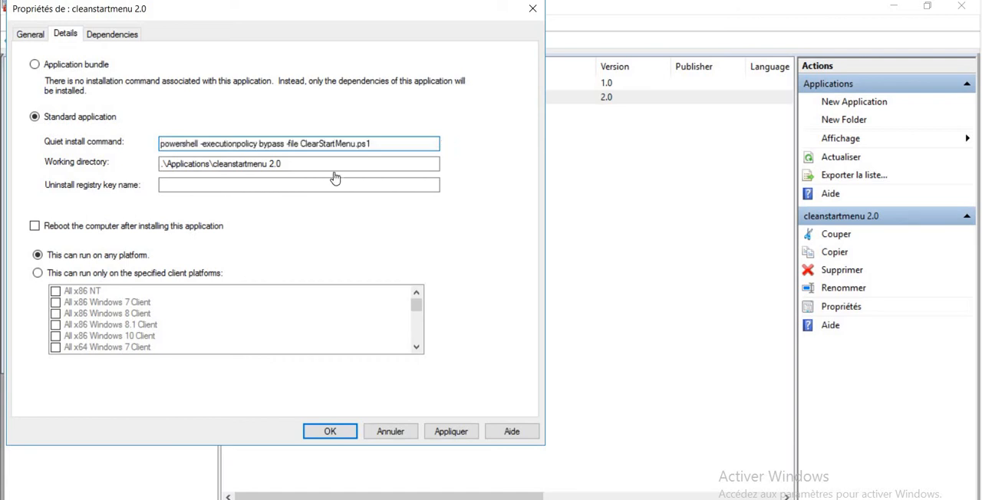
pyautogui.click(300, 143)
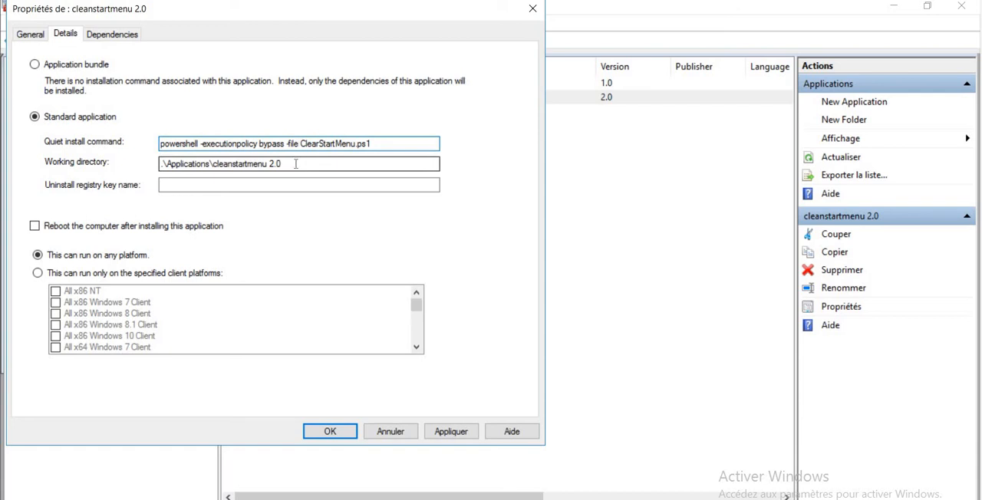
pyautogui.click(296, 164)
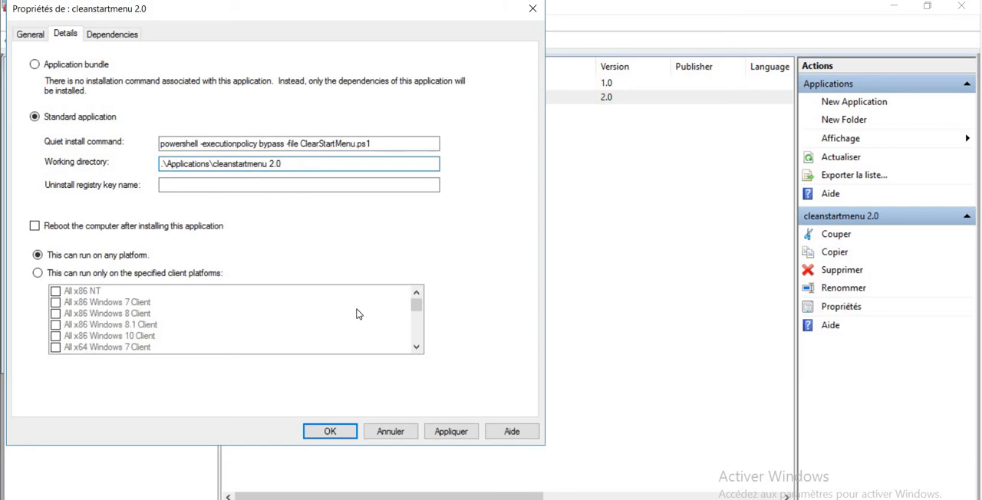
pyautogui.click(451, 432)
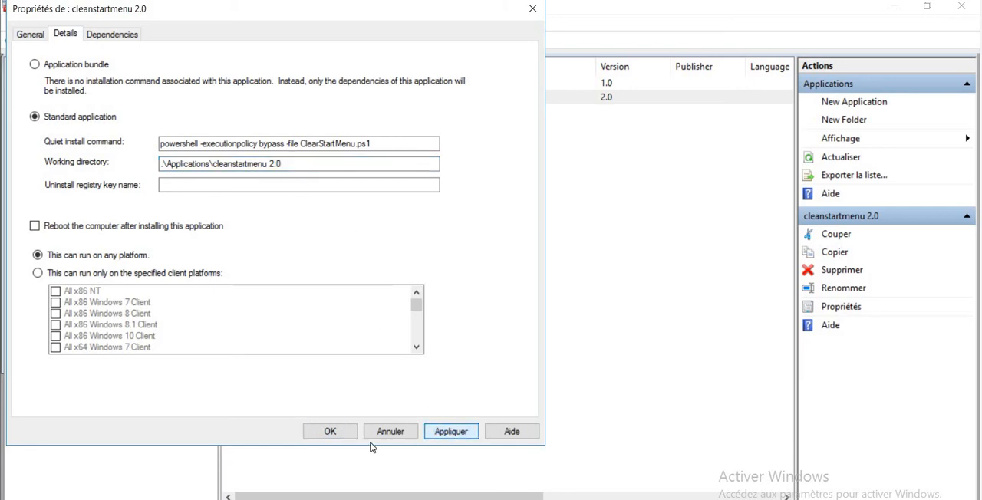
pyautogui.click(330, 431)
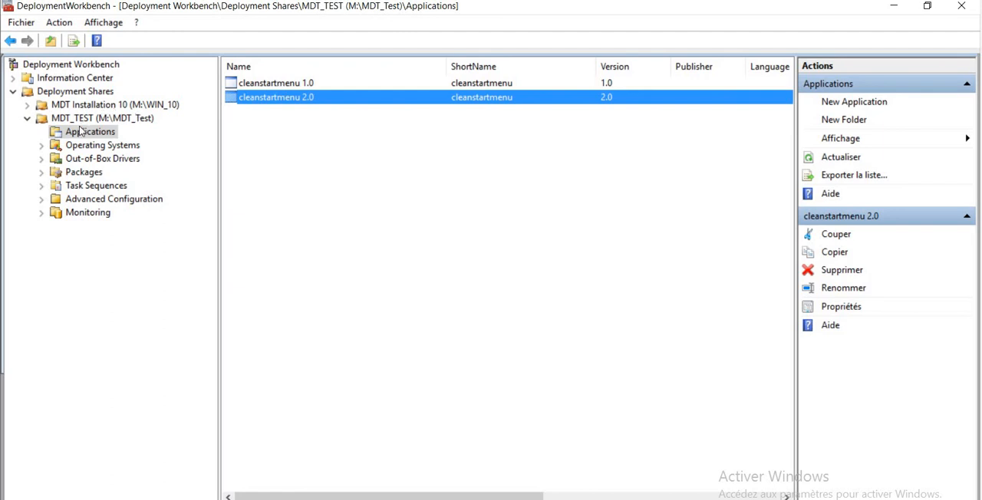
# Add an Install Application step after Install Applications in the State Restore group of the test task sequence
pyautogui.click(91, 187)
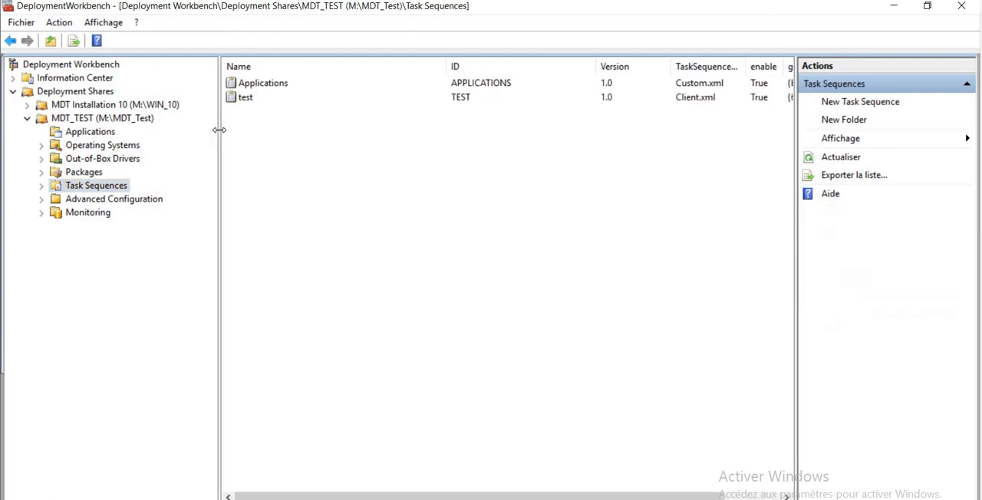
pyautogui.click(240, 98)
pyautogui.doubleClick(240, 98)
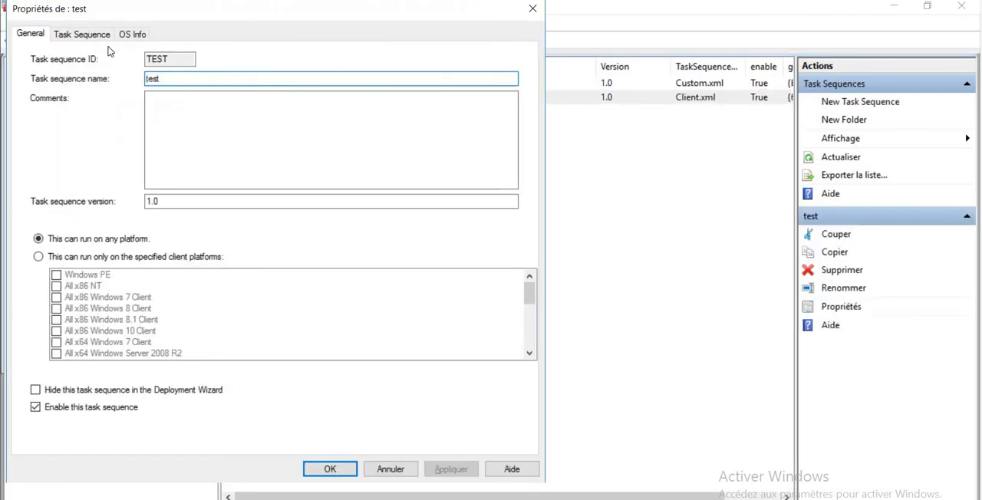
pyautogui.click(82, 35)
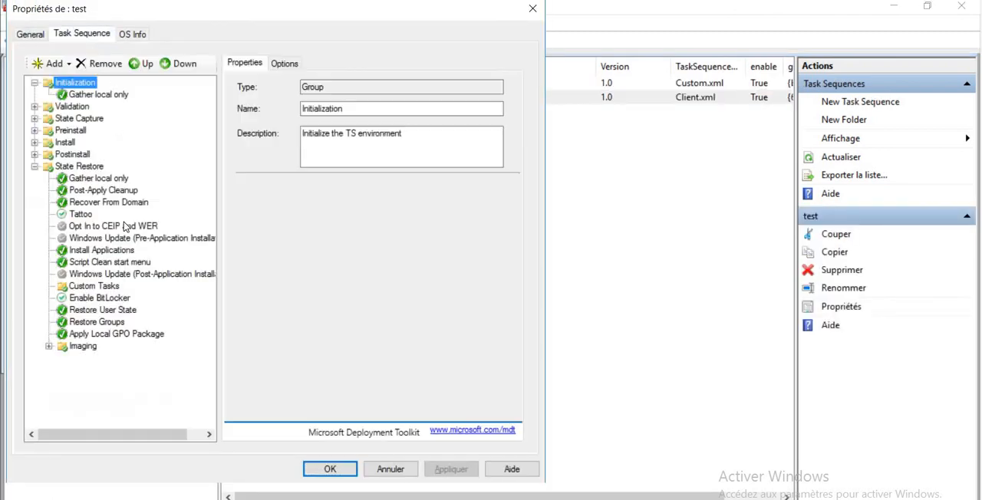
pyautogui.click(92, 250)
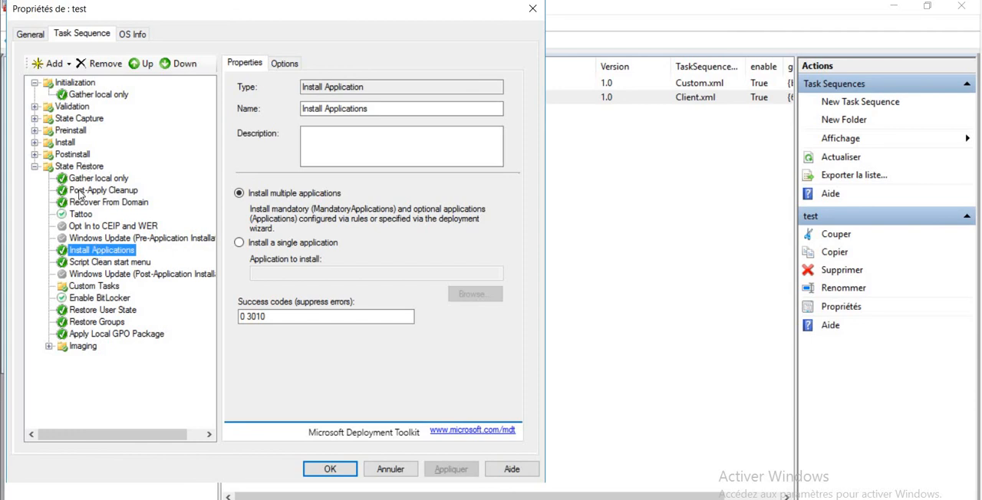
pyautogui.click(53, 69)
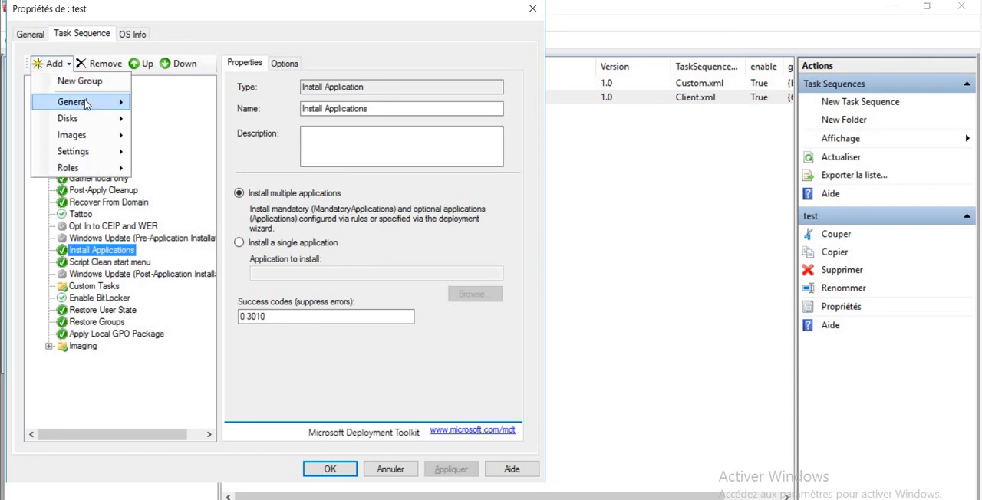
pyautogui.moveTo(110, 104)
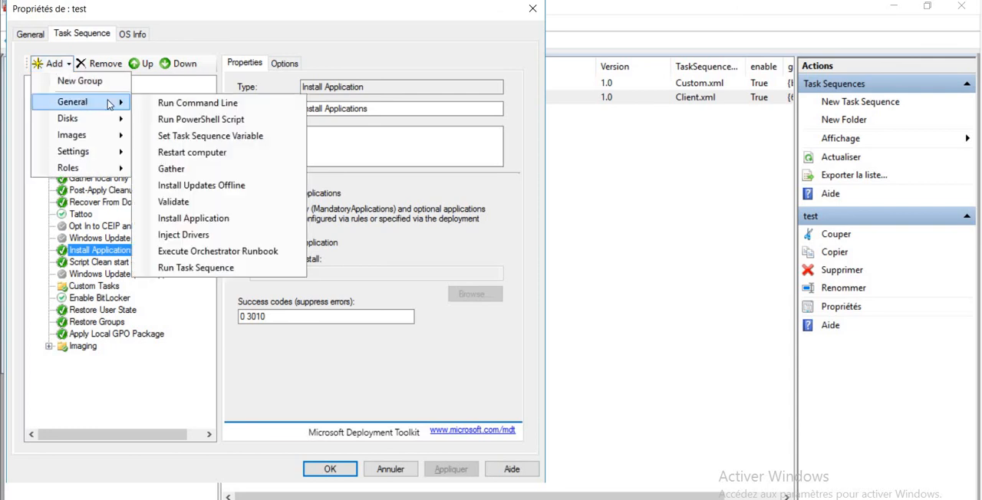
pyautogui.click(220, 219)
# Configure the new Install Application step to install a single application, cleanstartmenu 2.0
pyautogui.click(273, 243)
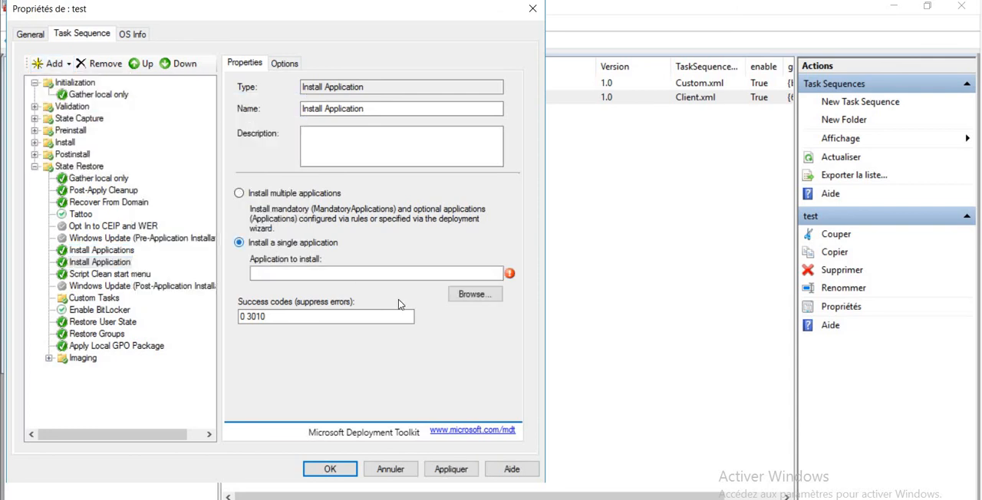
pyautogui.click(475, 294)
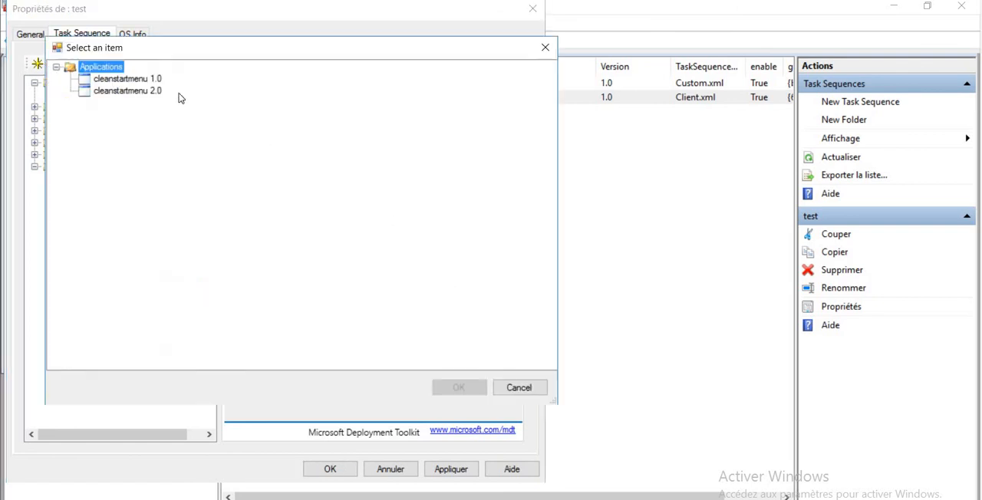
pyautogui.click(126, 91)
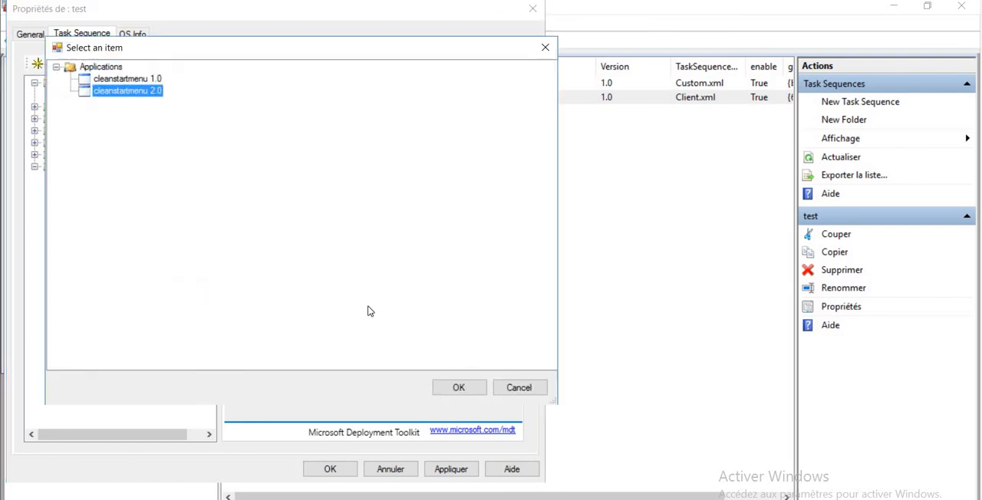
pyautogui.click(445, 389)
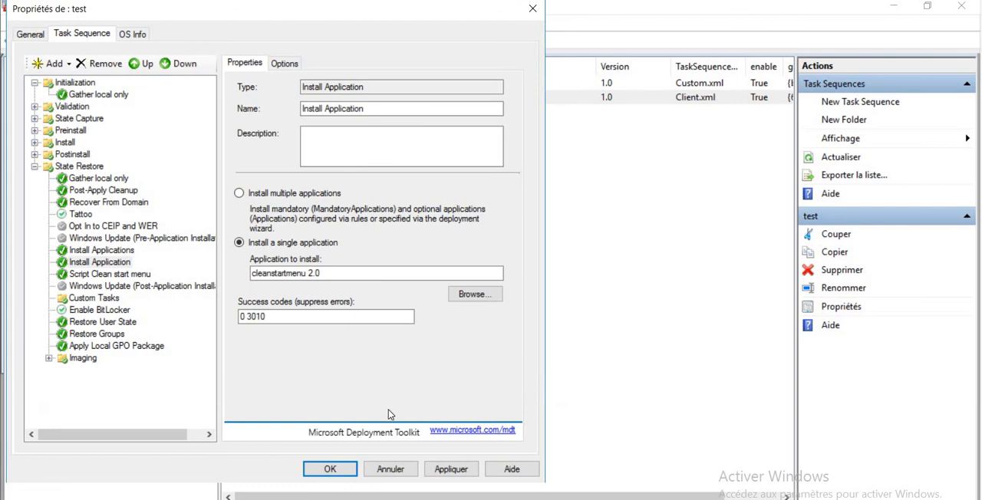
# Rename the new step to "Install Clean Start Menu 2.0" and save the test task sequence
pyautogui.click(428, 111)
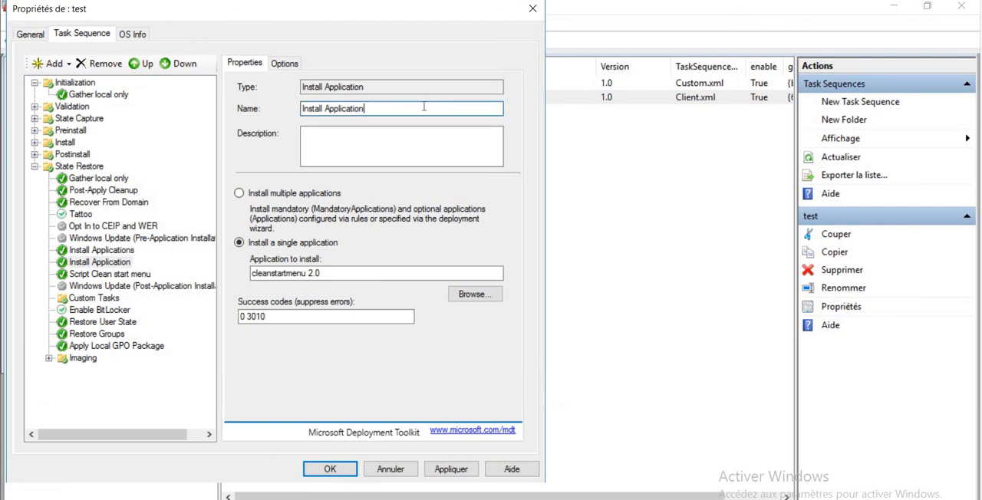
pyautogui.press('BackSpace')
pyautogui.press('BackSpace')
pyautogui.press('BackSpace')
pyautogui.press('BackSpace')
pyautogui.press('BackSpace')
pyautogui.press('BackSpace')
pyautogui.press('BackSpace')
pyautogui.press('BackSpace')
pyautogui.press('BackSpace')
pyautogui.press('BackSpace')
pyautogui.press('BackSpace')
pyautogui.press('BackSpace')
pyautogui.write('Clean')
pyautogui.write('Start Menu 2.0')
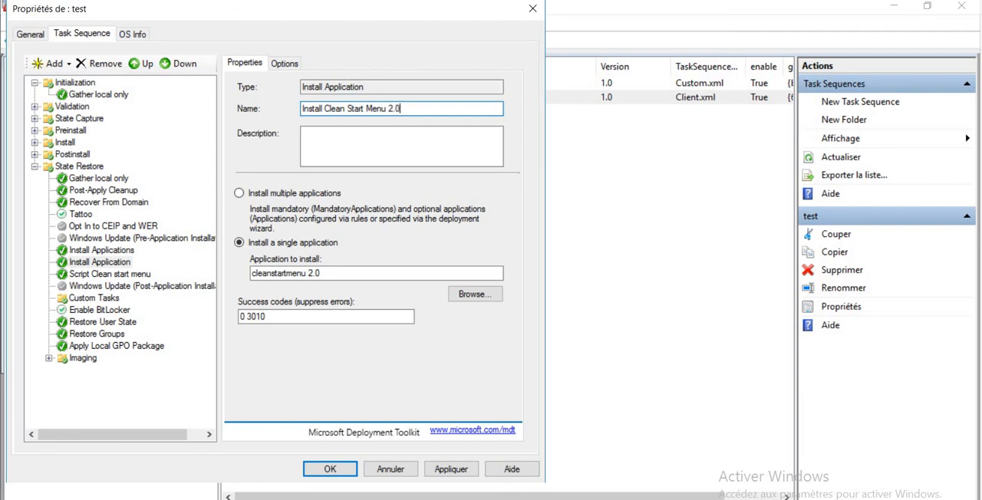
pyautogui.click(99, 251)
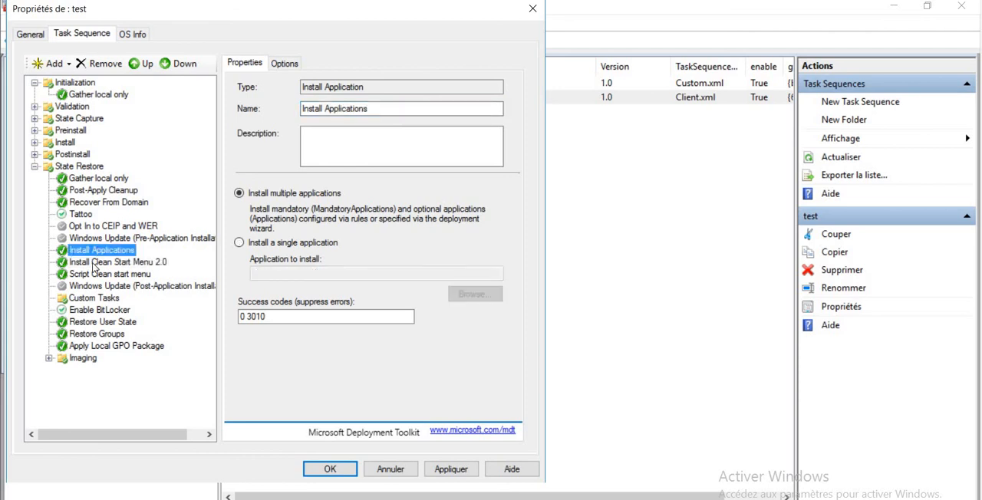
pyautogui.click(93, 263)
pyautogui.click(451, 469)
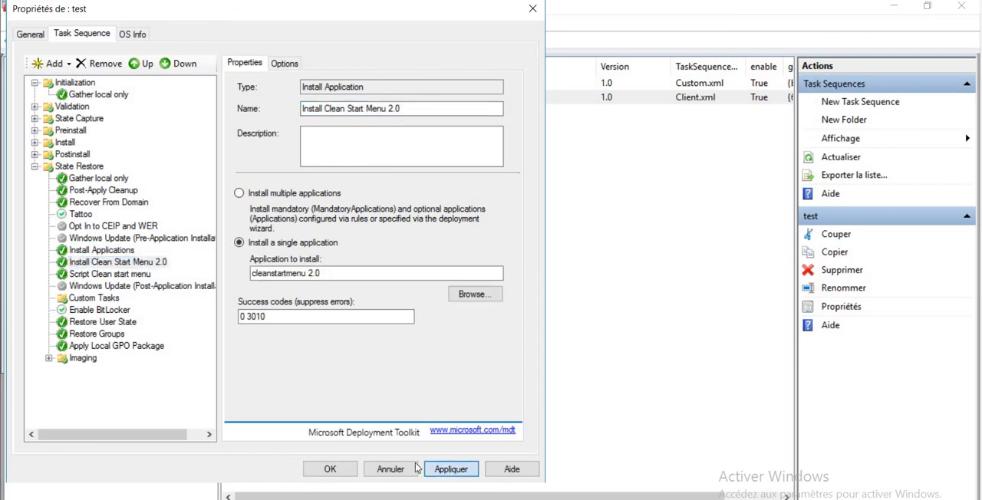
pyautogui.click(330, 468)
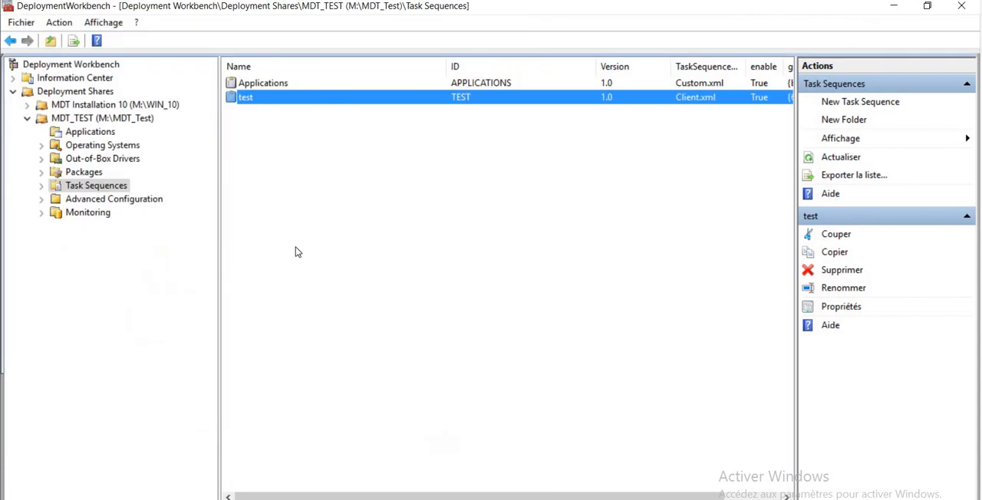